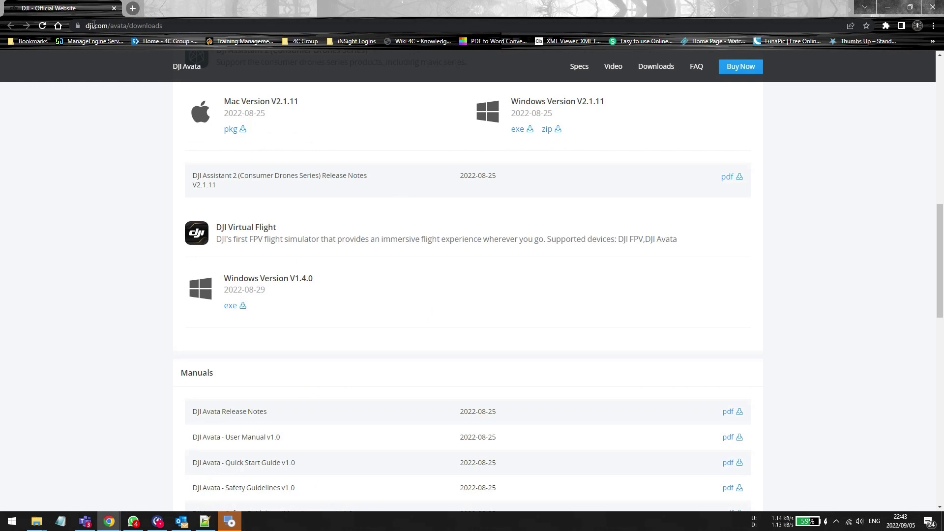
{"action": "left_click_drag", "start_coordinate": [106, 27], "coordinate": [129, 28]}
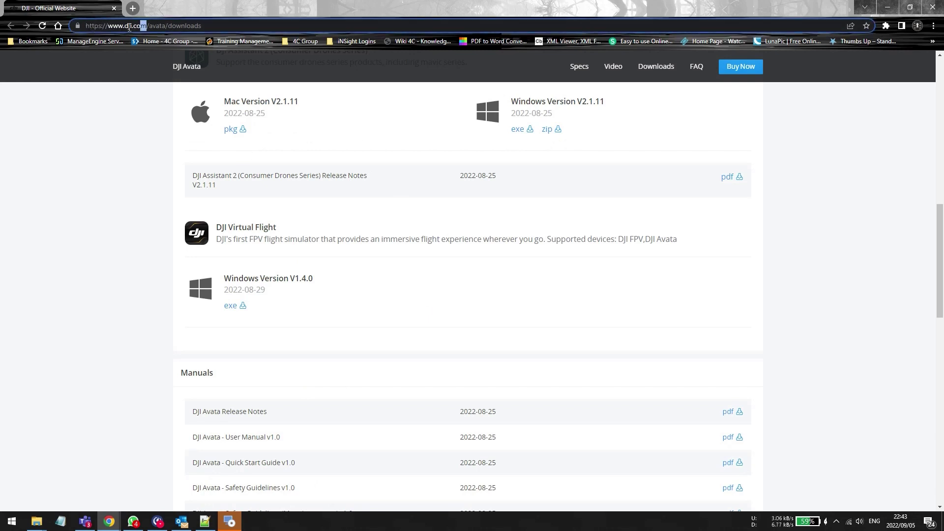
{"action": "left_click", "coordinate": [188, 26]}
{"action": "left_click", "coordinate": [388, 203]}
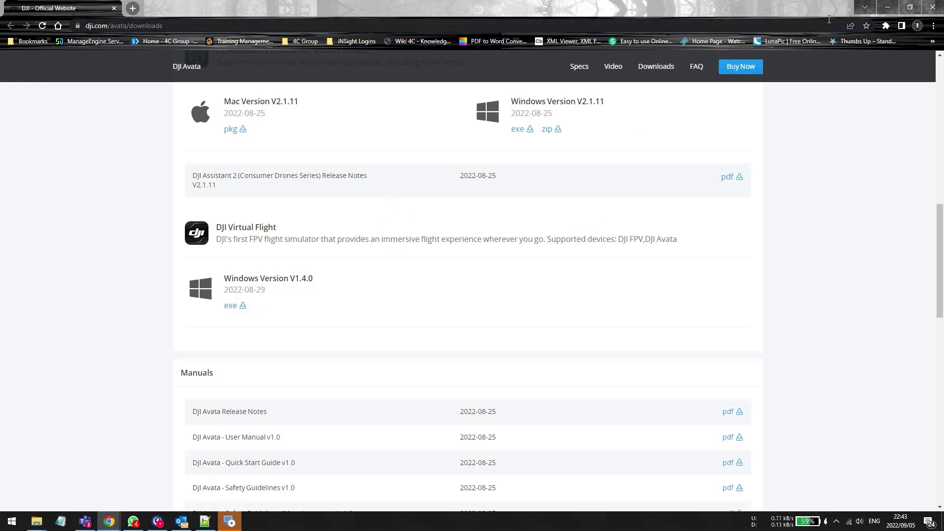
Step: Run the DJI Virtual Flight setup in English and install the DJI driver prerequisite, confirming that the device is connected via USB
{"action": "left_click", "coordinate": [229, 521]}
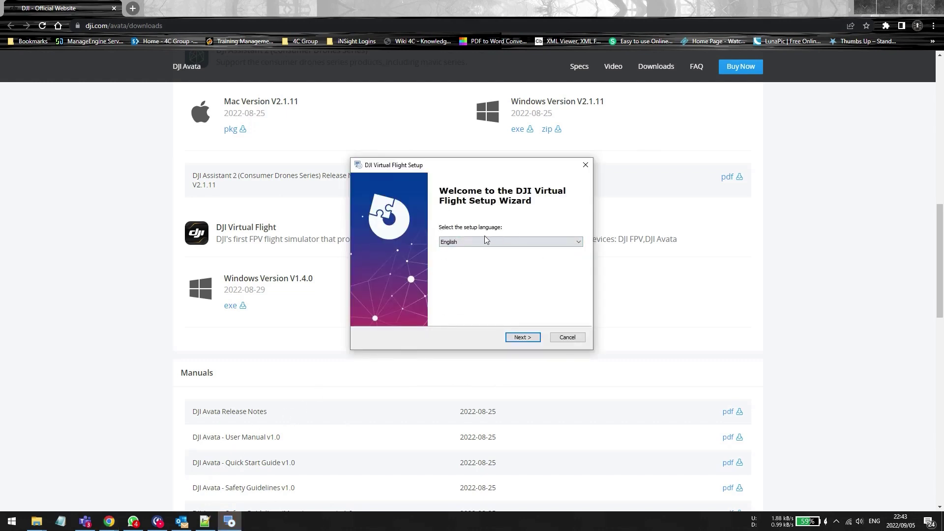
{"action": "left_click", "coordinate": [523, 339]}
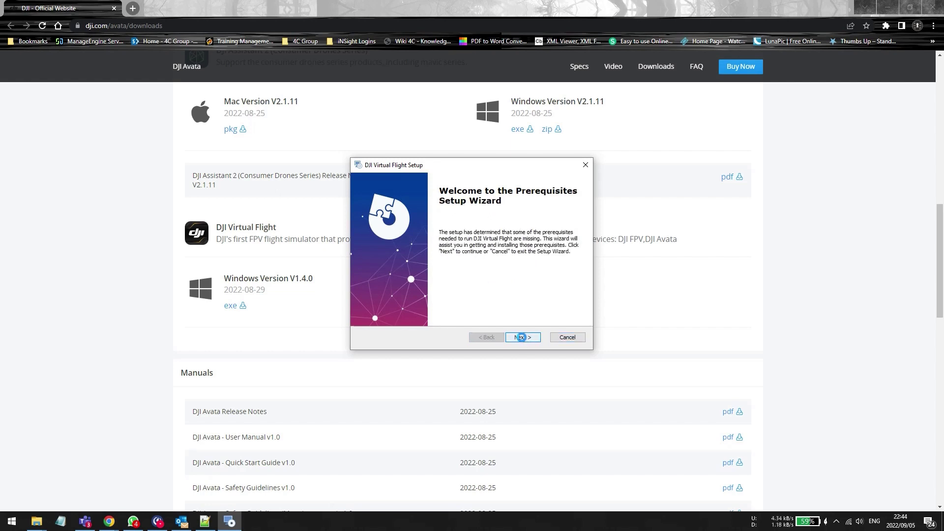
{"action": "left_click", "coordinate": [522, 338]}
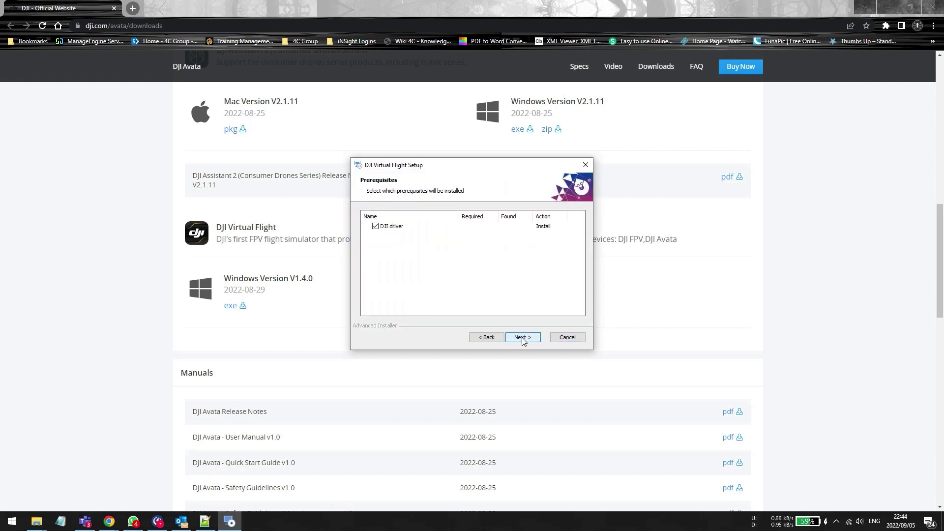
{"action": "left_click", "coordinate": [521, 338]}
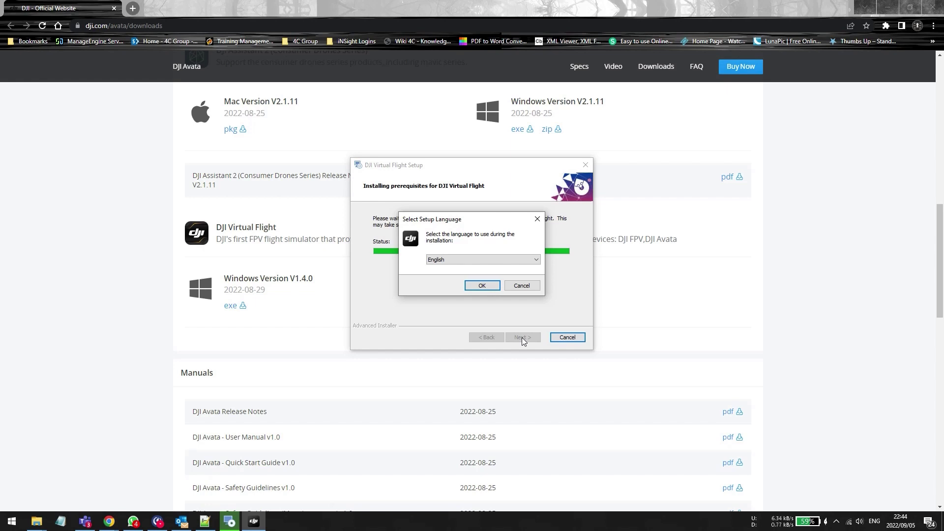
{"action": "left_click", "coordinate": [489, 284]}
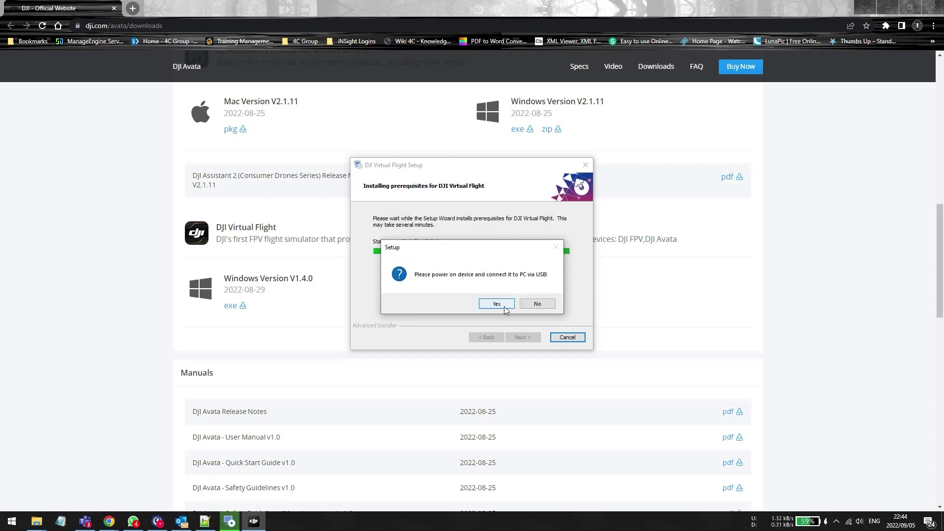
{"action": "left_click", "coordinate": [500, 296]}
Step: Proceed with the DJI Virtual Flight installation and finish the setup wizard
{"action": "left_click", "coordinate": [520, 338]}
{"action": "left_click", "coordinate": [524, 337]}
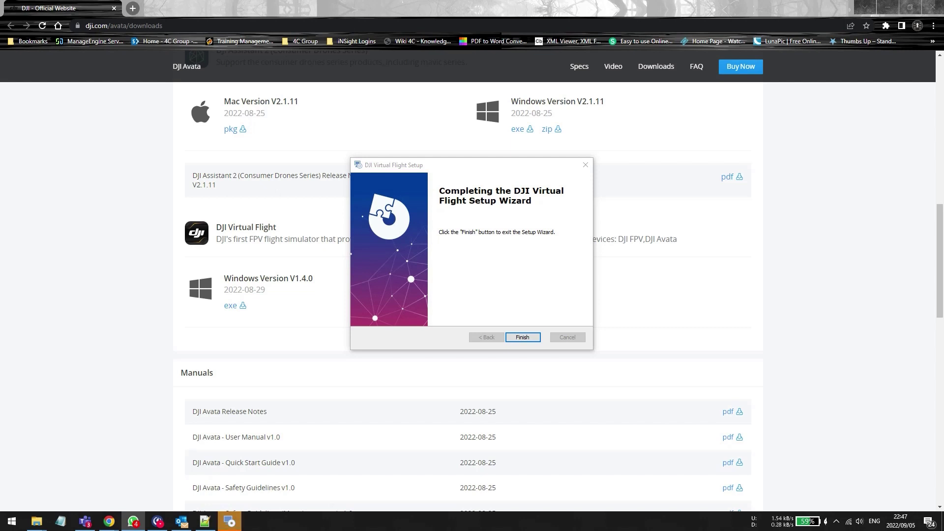
{"action": "left_click", "coordinate": [522, 337]}
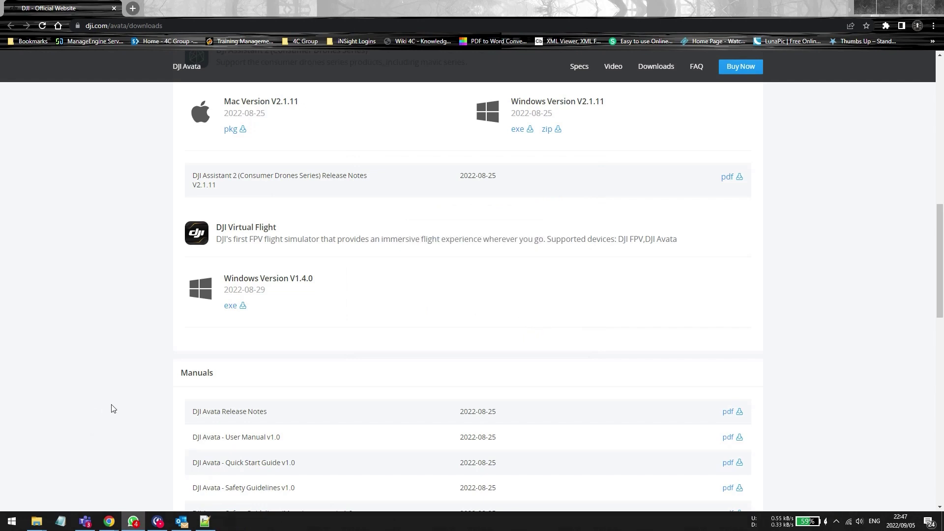
Step: Launch DJI Virtual Flight, agree to the Privacy Policy and Terms of Use, and decline the Product Improvement Program
{"action": "left_click", "coordinate": [19, 523]}
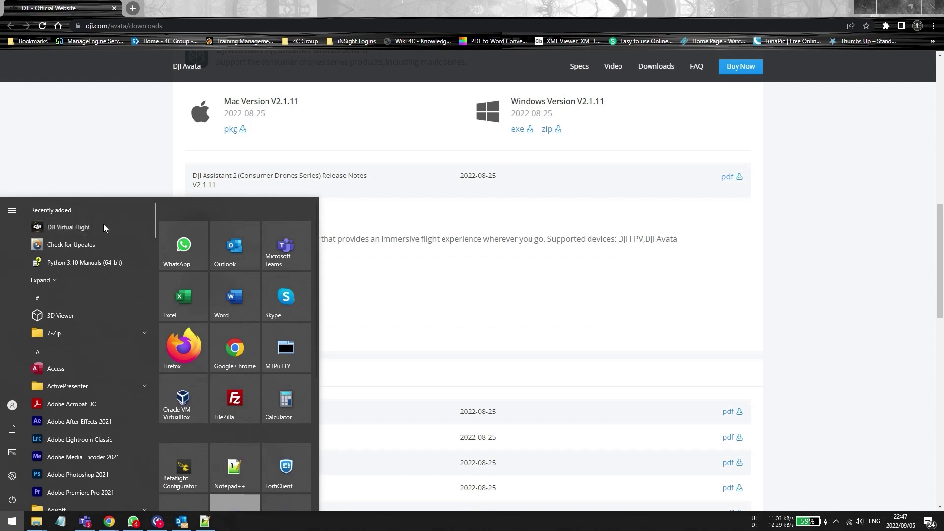
{"action": "left_click", "coordinate": [104, 227]}
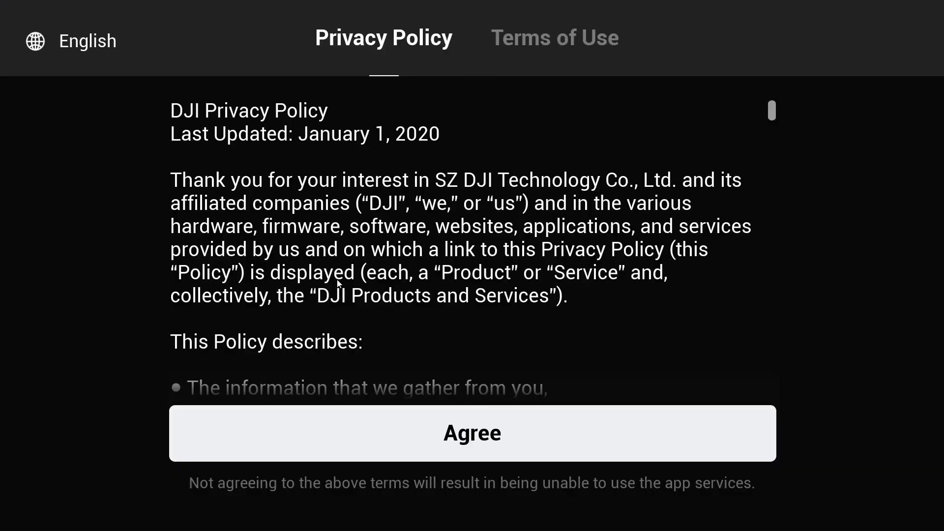
{"action": "left_click", "coordinate": [434, 436]}
{"action": "left_click", "coordinate": [482, 436]}
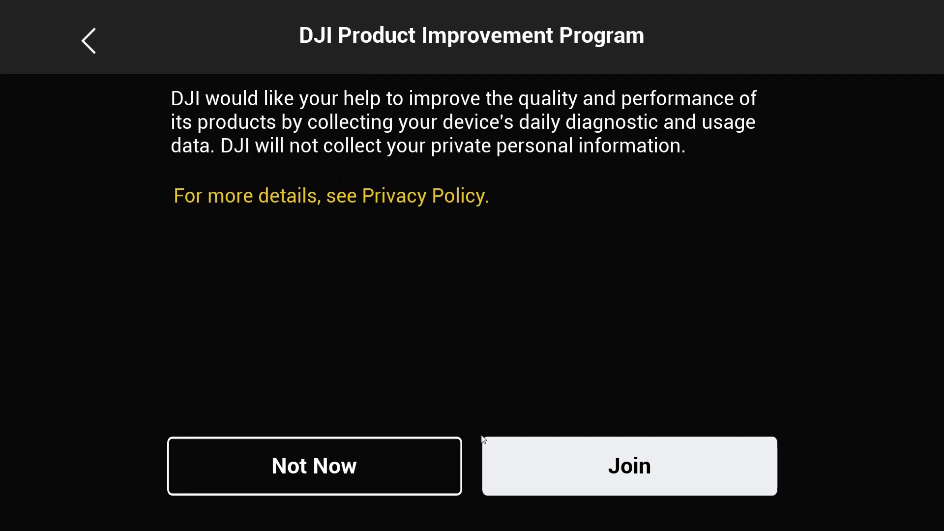
{"action": "left_click", "coordinate": [317, 450]}
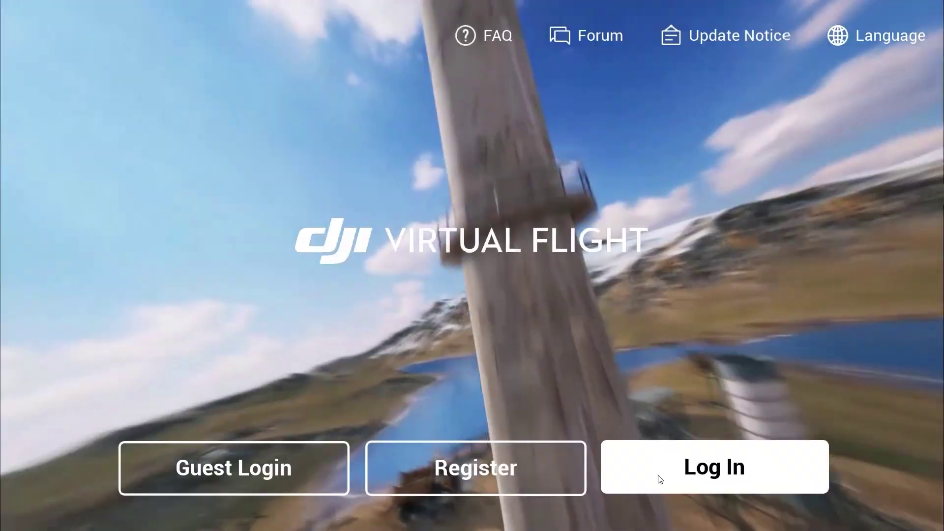
Step: Log in with the DJI account and enter the simulator
{"action": "left_click", "coordinate": [659, 478]}
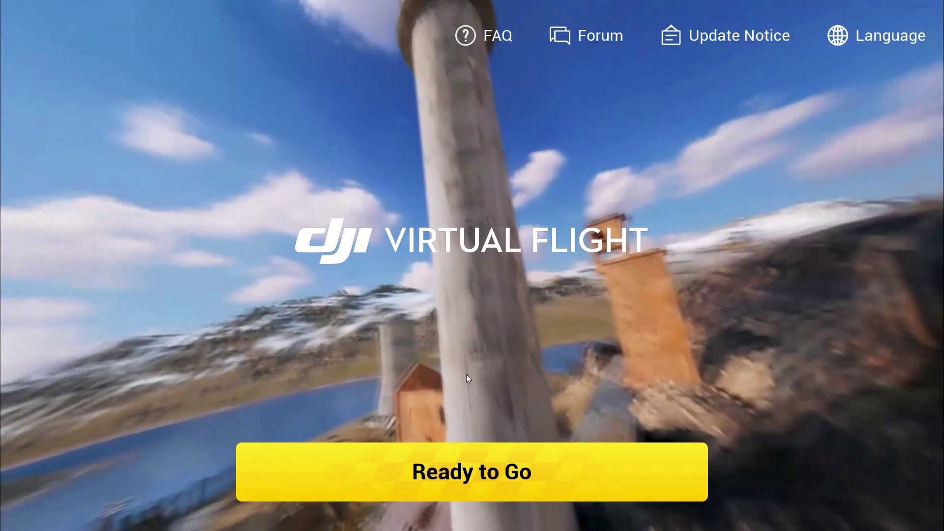
{"action": "left_click", "coordinate": [507, 467]}
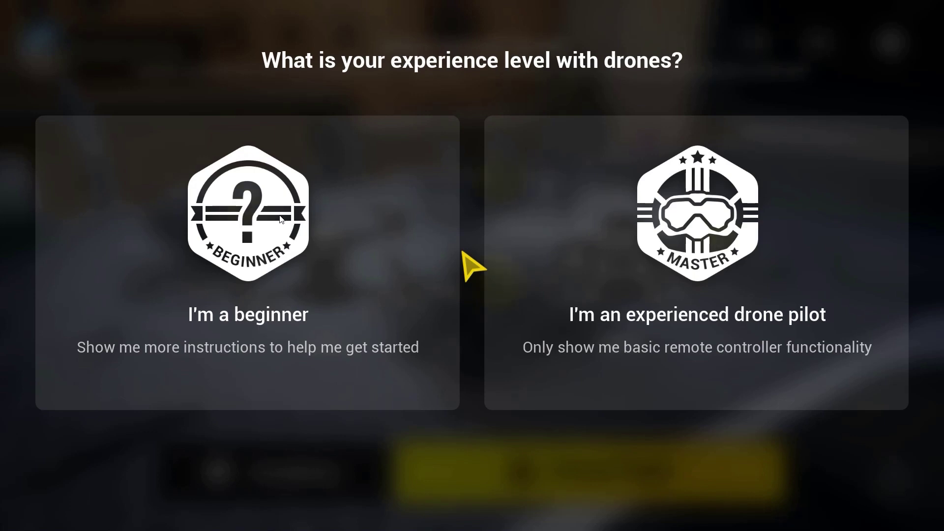
Step: Choose the beginner experience level and confirm Mode 2 as the control stick mode
{"action": "left_click", "coordinate": [247, 226]}
{"action": "left_click", "coordinate": [482, 493]}
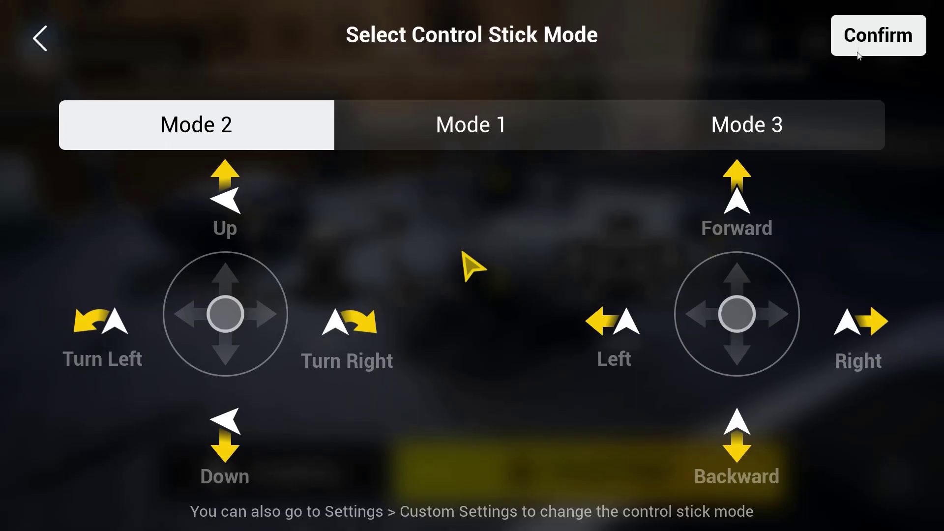
{"action": "left_click", "coordinate": [878, 35]}
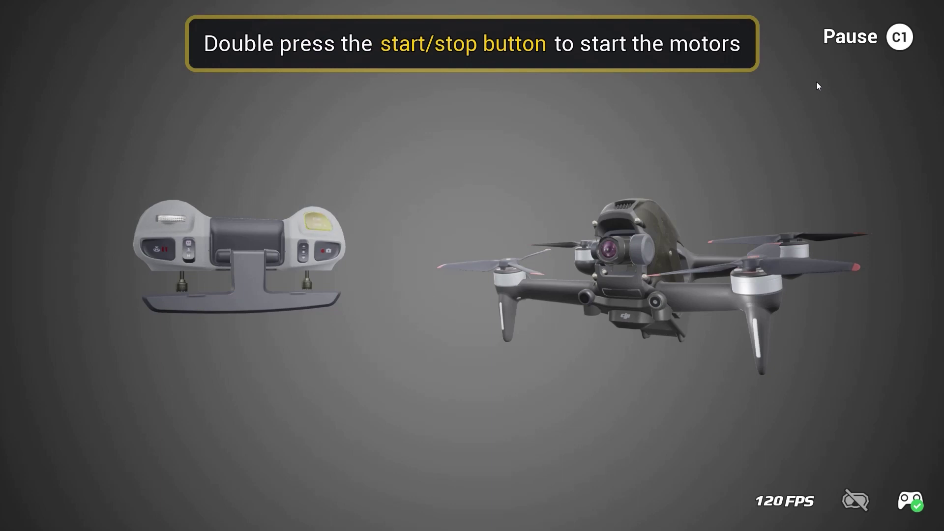
Step: Start the drone's motors in the tutorial and stop them again with the start/stop button control
{"action": "key", "text": "space"}
{"action": "key", "text": "space"}
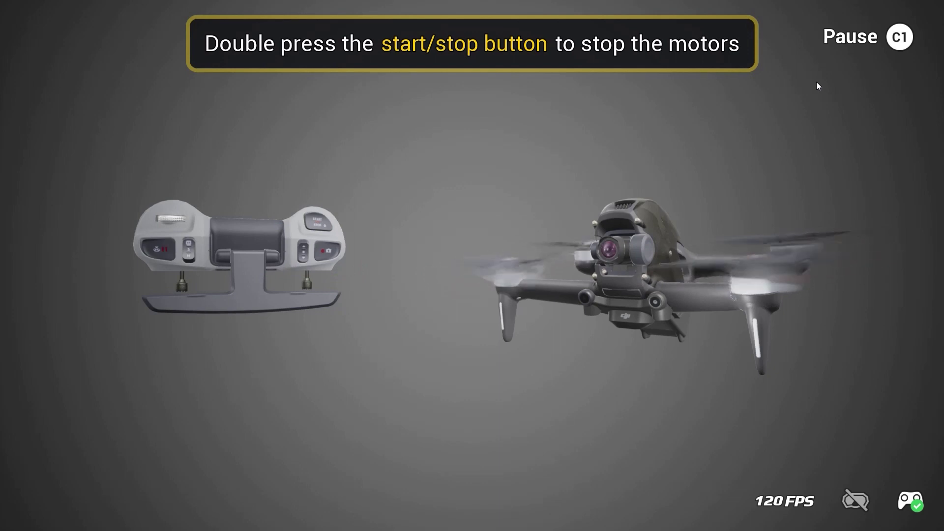
{"action": "key", "text": "space"}
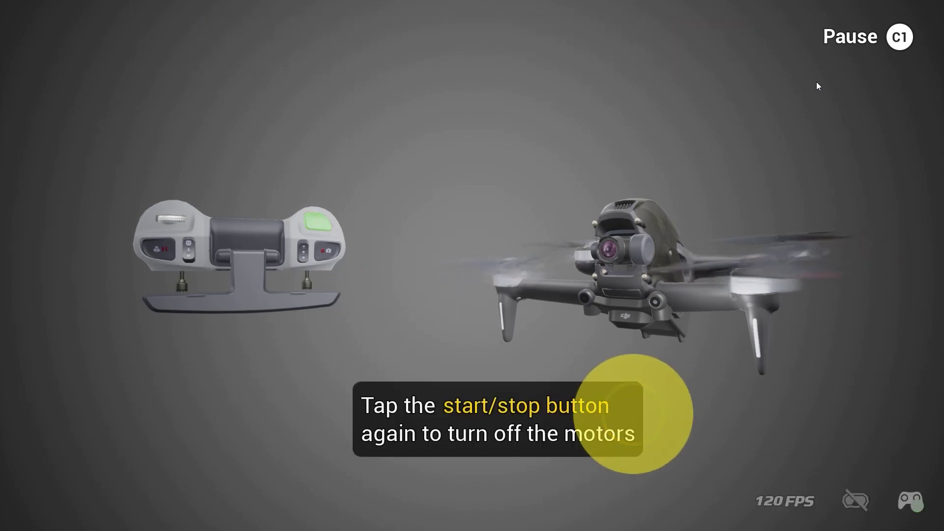
{"action": "key", "text": "space"}
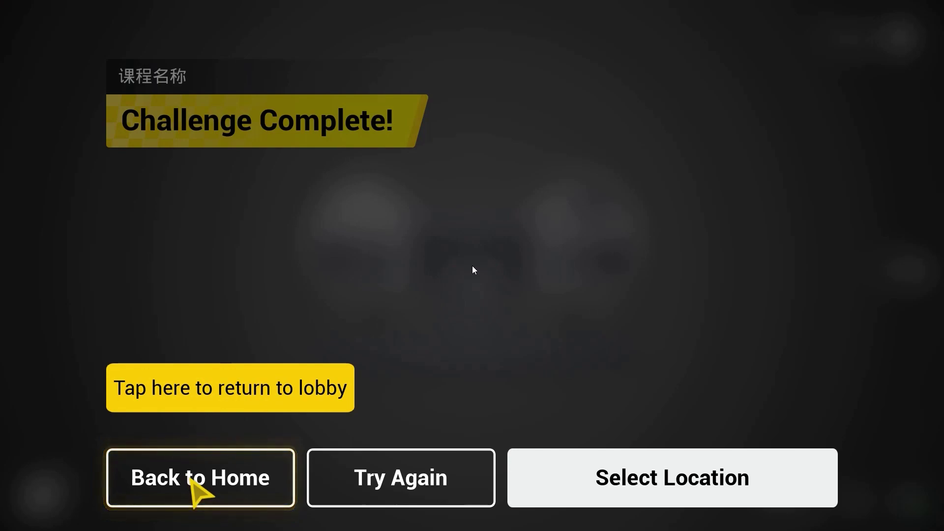
Step: Return to the lobby from the completed challenge and select FPV as the aircraft model
{"action": "key", "text": "Return"}
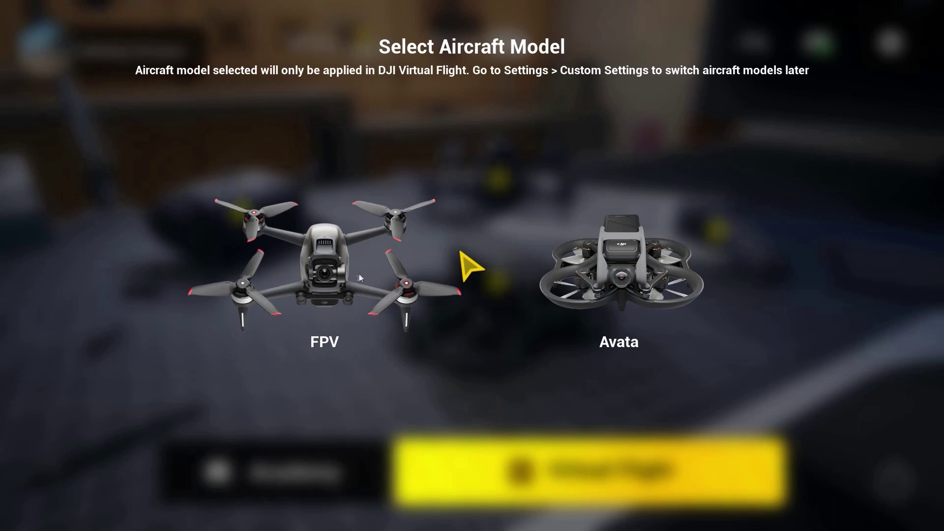
{"action": "left_click", "coordinate": [337, 275]}
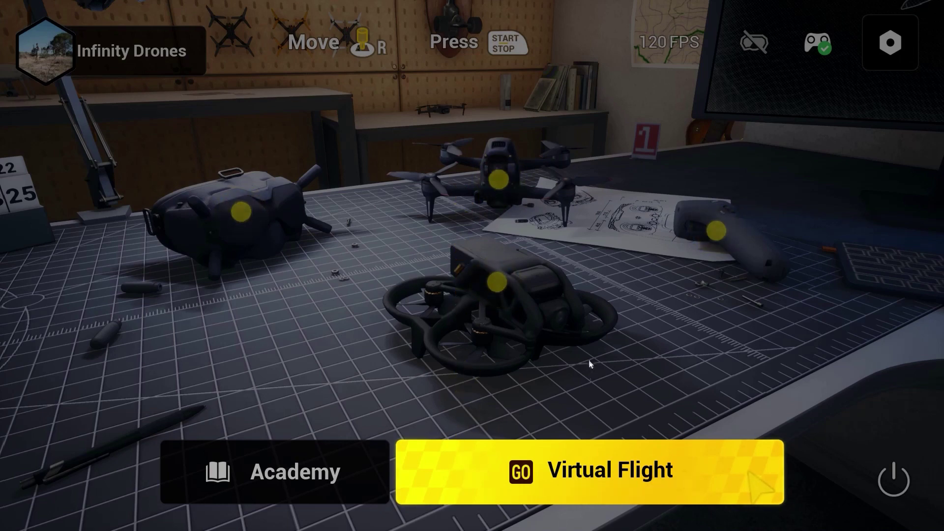
Step: Fly the Factory time trial on Track One in Virtual Flight and return to the home lobby
{"action": "left_click", "coordinate": [595, 463]}
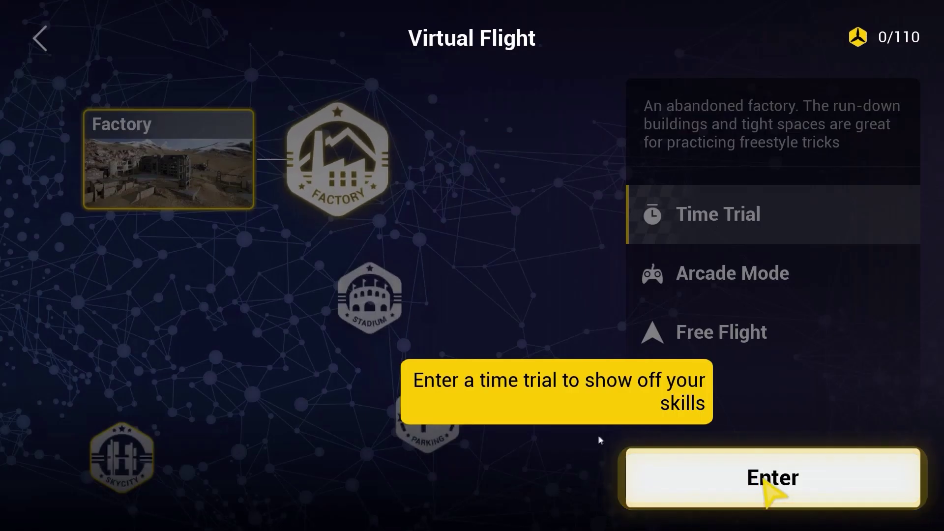
{"action": "left_click", "coordinate": [822, 482]}
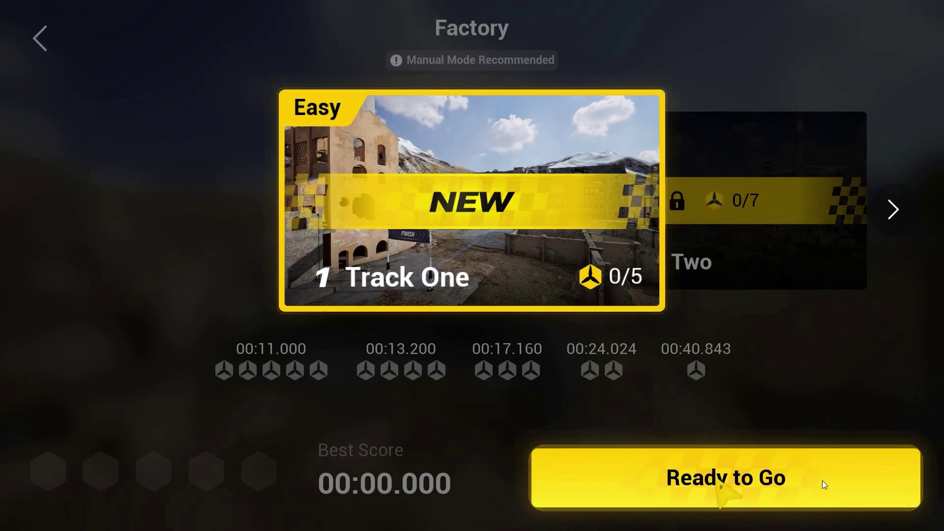
{"action": "left_click", "coordinate": [823, 482]}
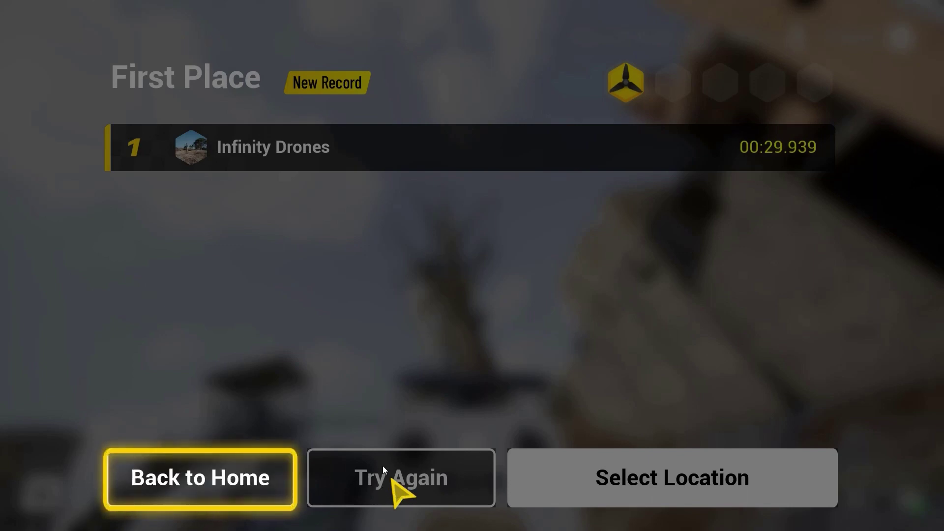
{"action": "left_click", "coordinate": [233, 481]}
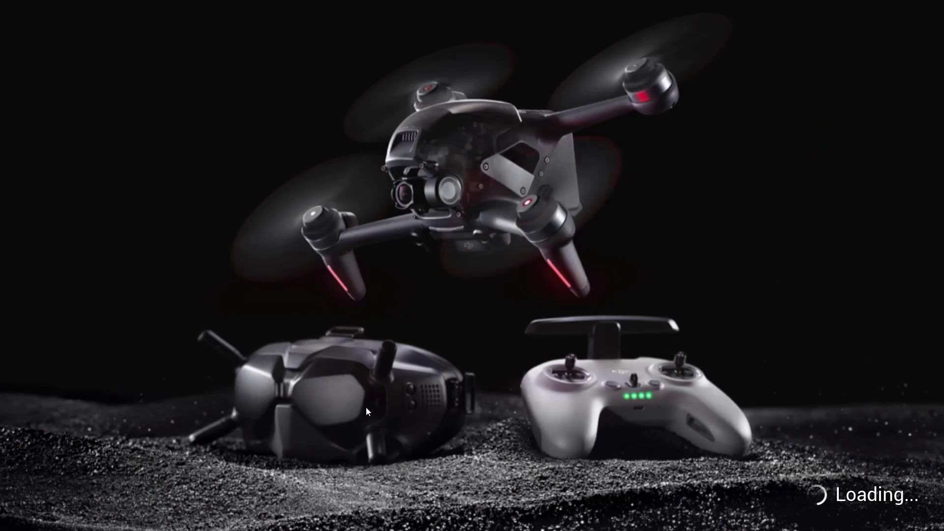